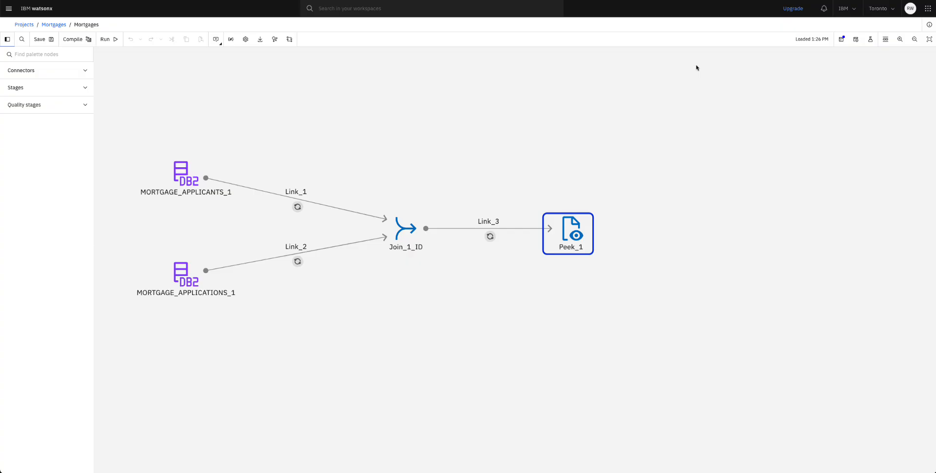
# Add a Filter stage after Peek_1 on the canvas and link Peek_1 to it.
pyautogui.click(85, 89)
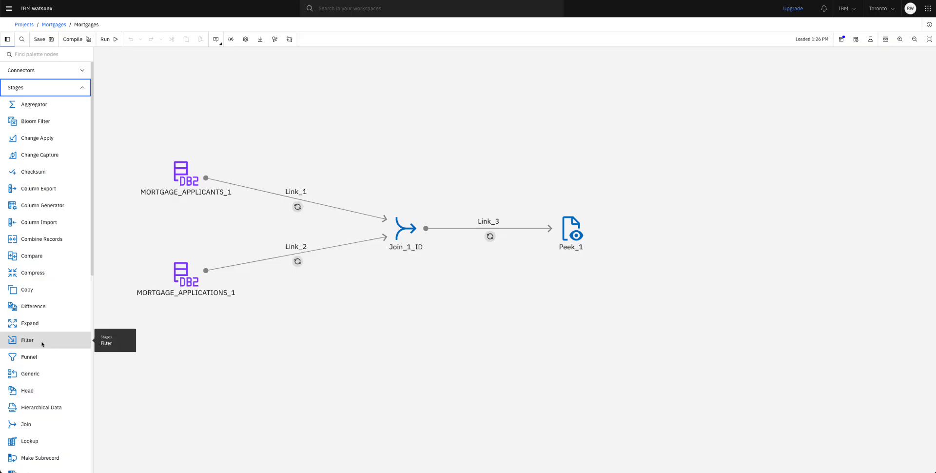
pyautogui.moveTo(42, 344); pyautogui.dragTo(698, 231)
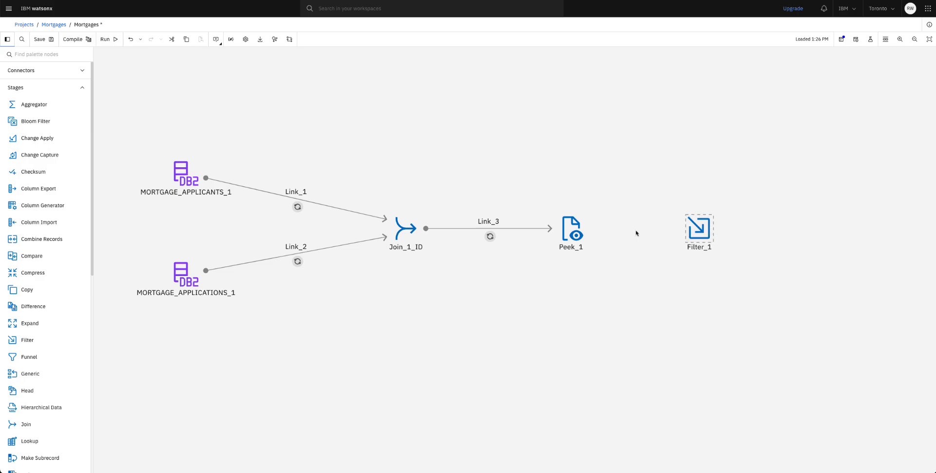
pyautogui.moveTo(589, 228); pyautogui.dragTo(697, 234)
# Add a Peek stage above and beyond Filter_1 and link the filter to it.
pyautogui.scroll(-5, 37, 397)
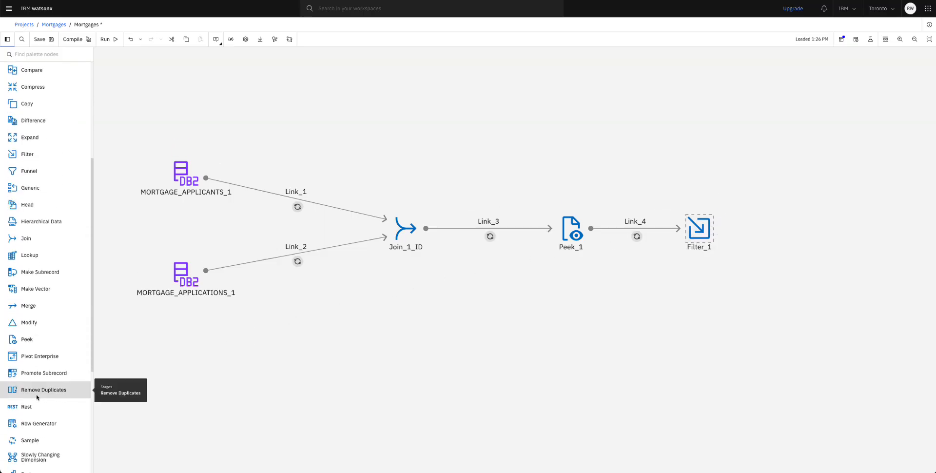
pyautogui.moveTo(34, 341); pyautogui.dragTo(819, 175)
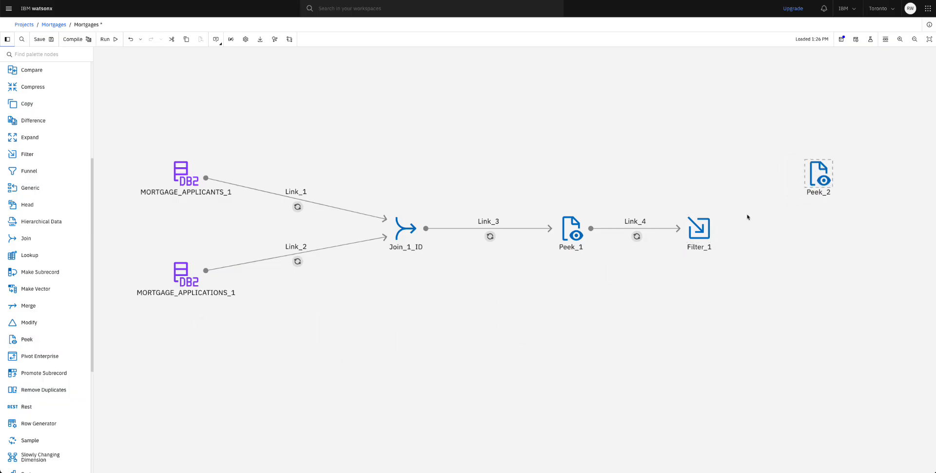
pyautogui.moveTo(717, 229); pyautogui.dragTo(821, 181)
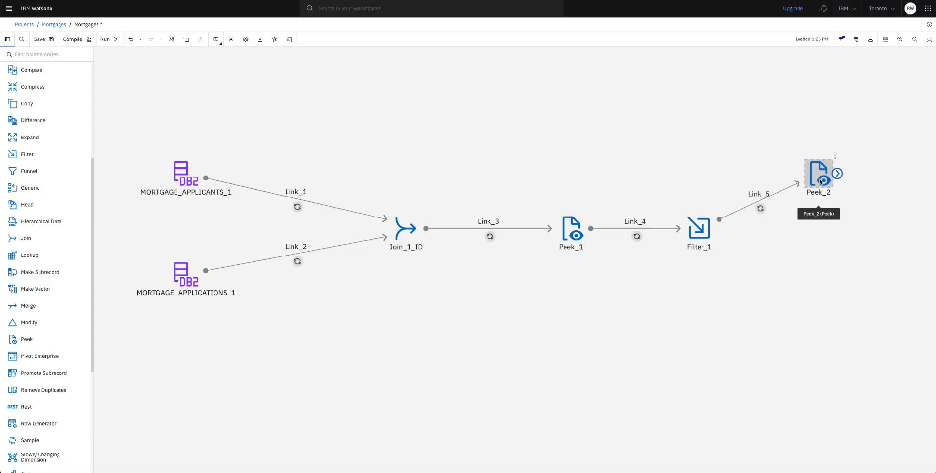
# Set Filter_1's where clause for Link_5 to APPLIEDONLINE = 'YES' and apply it.
pyautogui.doubleClick(701, 232)
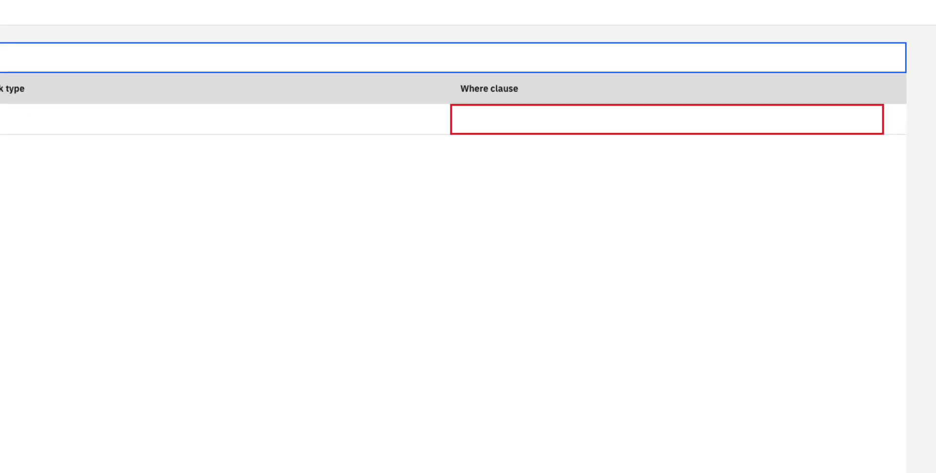
pyautogui.click(727, 121)
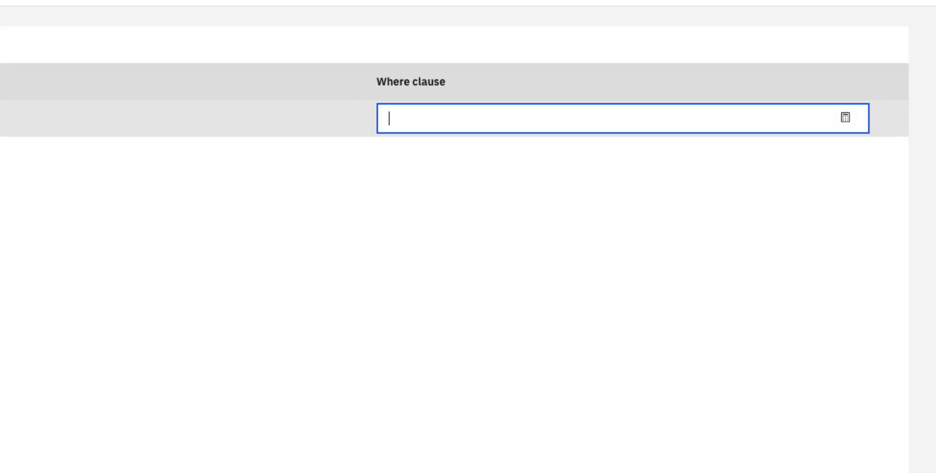
pyautogui.write('APPLIEDONLINE')
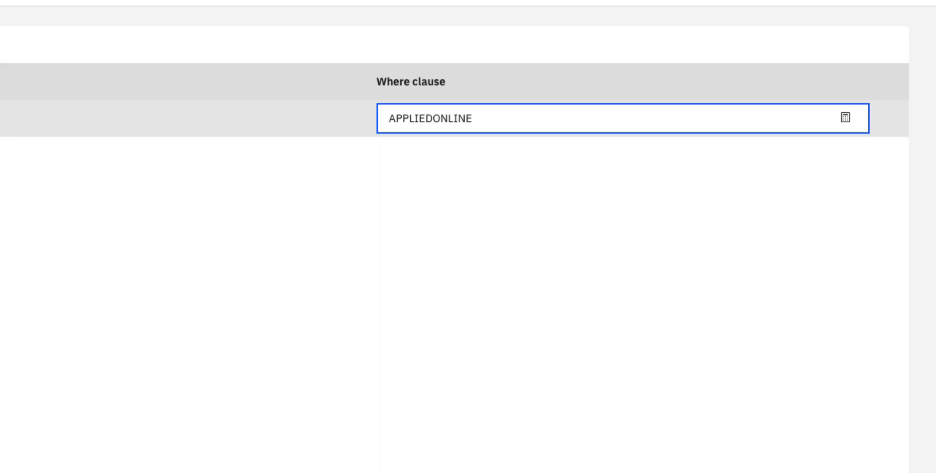
pyautogui.write(" = 'YES'")
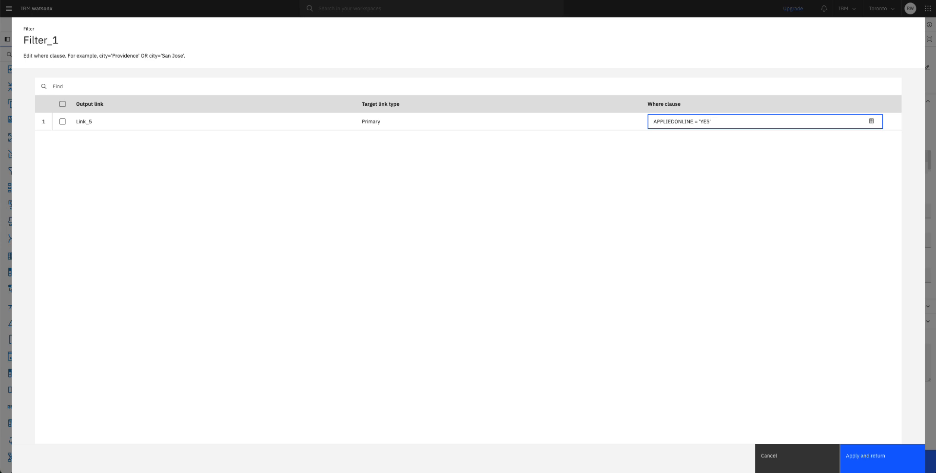
pyautogui.click(822, 315)
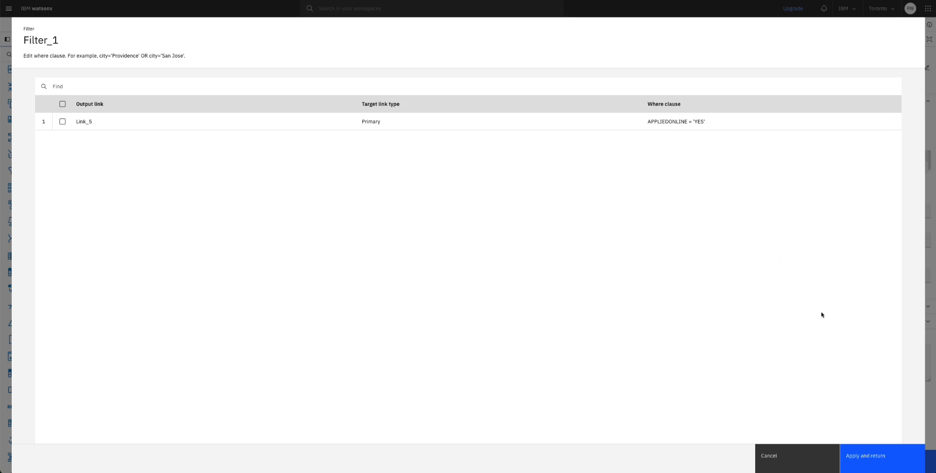
pyautogui.click(867, 453)
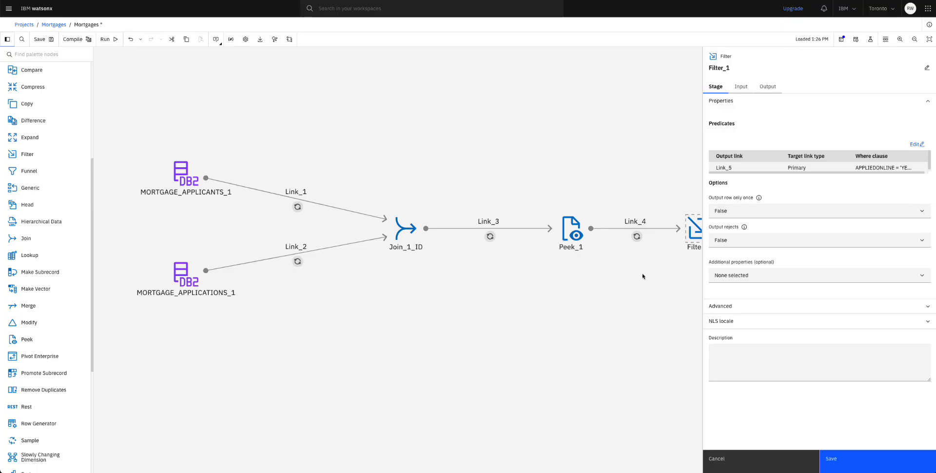
# Set Output rejects to True for Filter_1 and save the stage settings.
pyautogui.moveTo(643, 276); pyautogui.dragTo(463, 282)
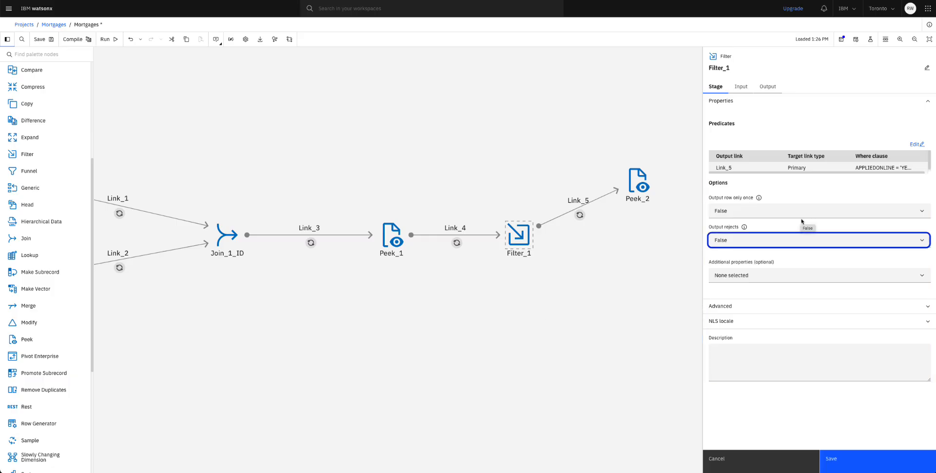
pyautogui.click(801, 240)
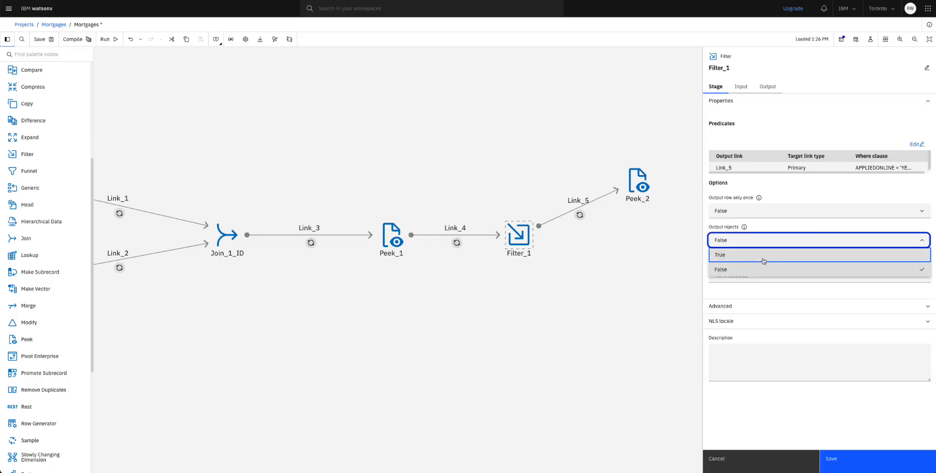
pyautogui.click(764, 269)
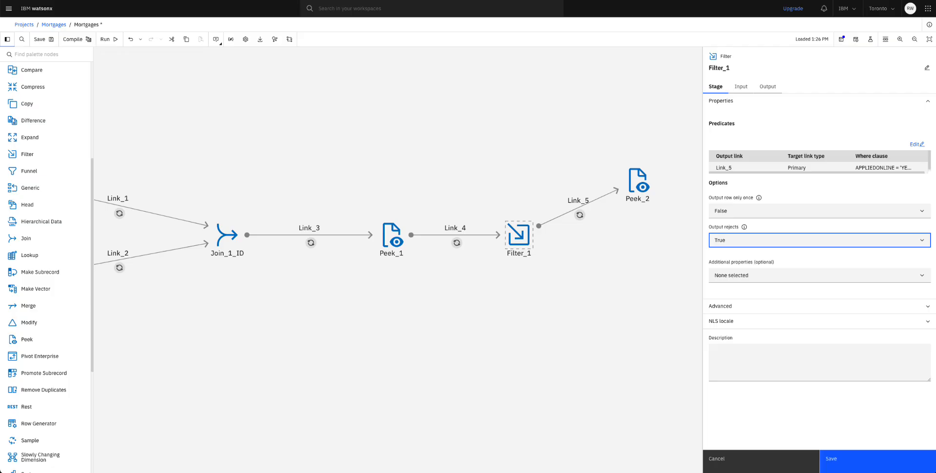
pyautogui.click(868, 461)
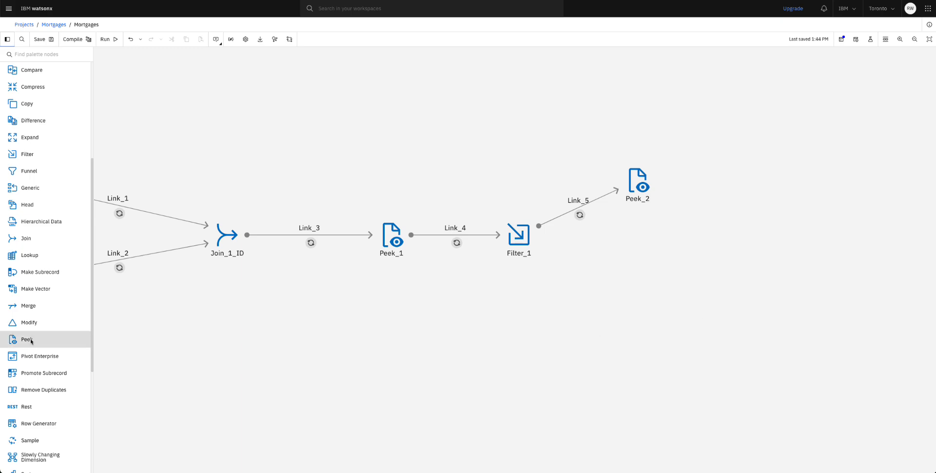
# Add another Peek stage below Peek_2 and link Filter_1 to it.
pyautogui.moveTo(27, 339); pyautogui.dragTo(675, 320)
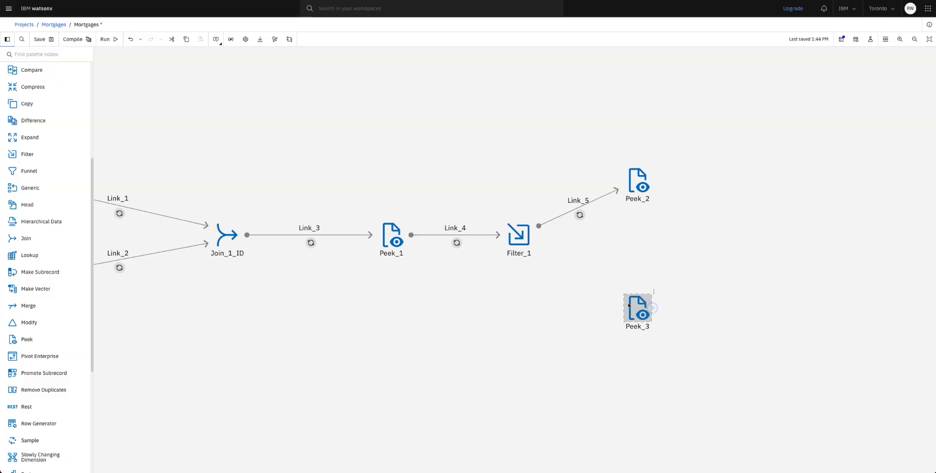
pyautogui.moveTo(537, 235); pyautogui.dragTo(636, 315)
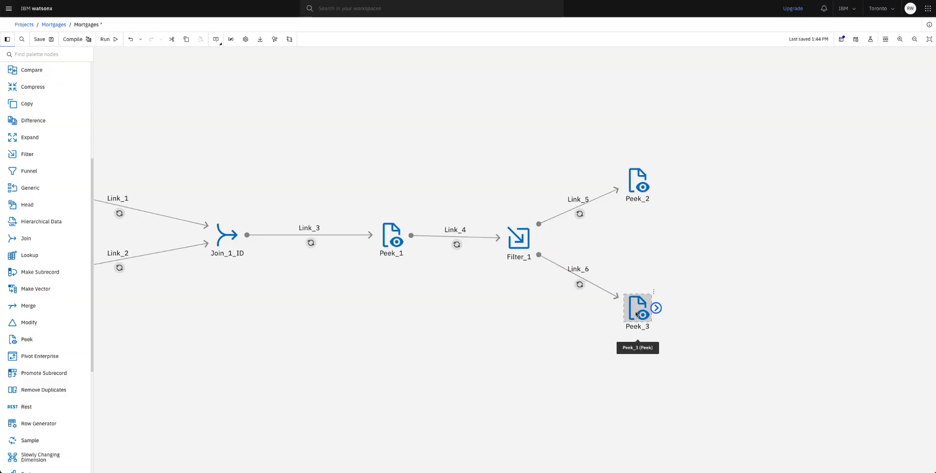
# Save Link_6, from Filter_1 to Peek_3, with the Reject link type and check the filter's predicates.
pyautogui.click(592, 282)
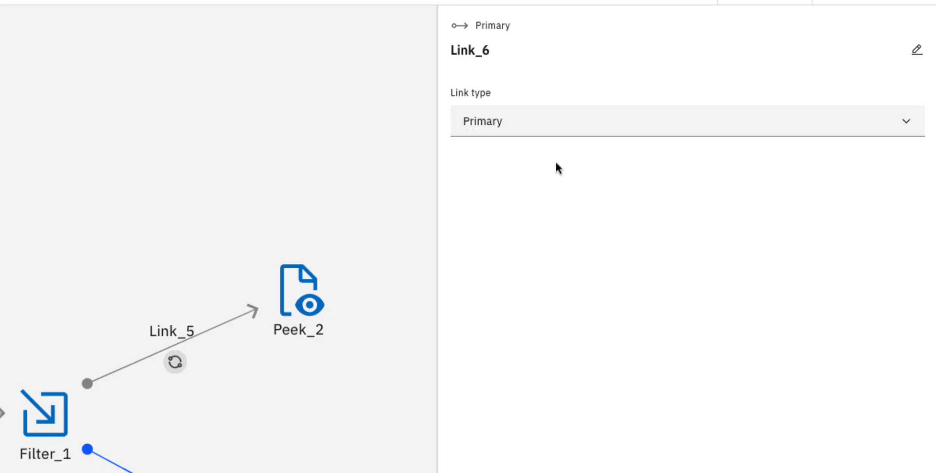
pyautogui.click(617, 119)
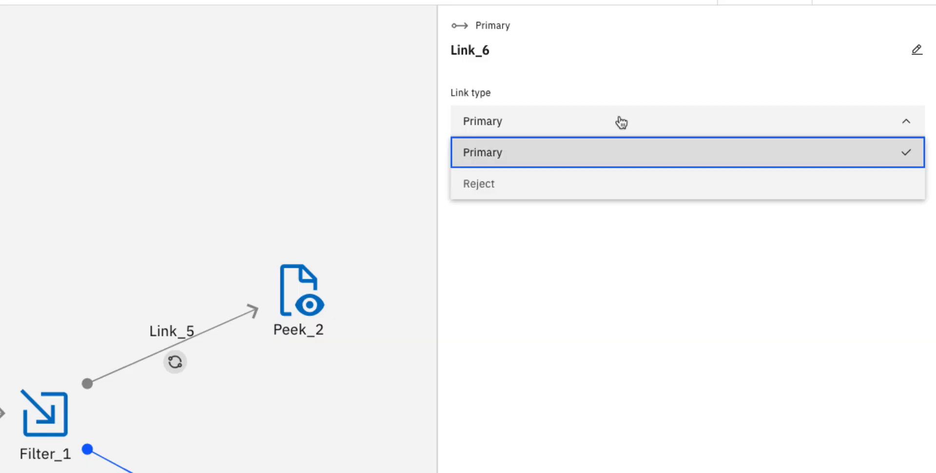
pyautogui.click(560, 189)
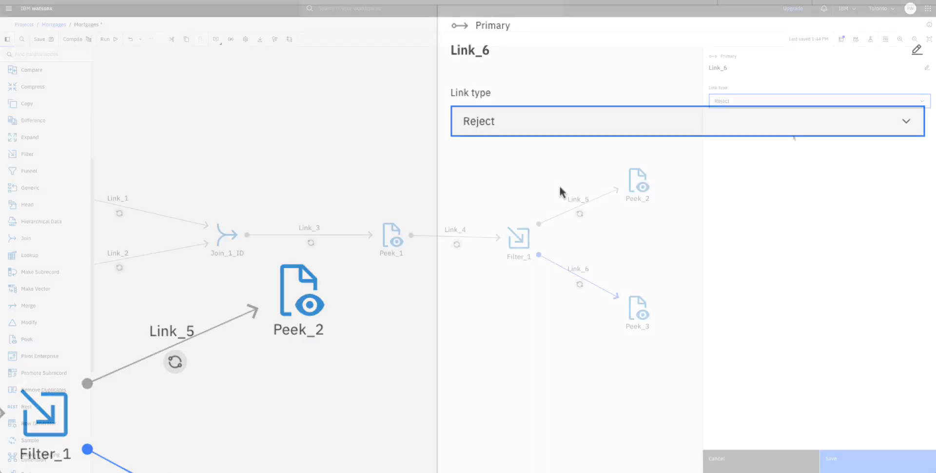
pyautogui.click(856, 464)
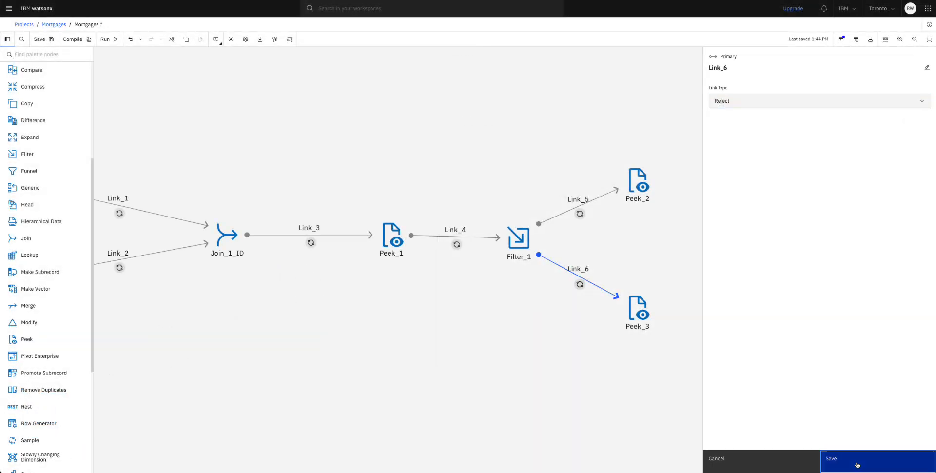
pyautogui.doubleClick(519, 238)
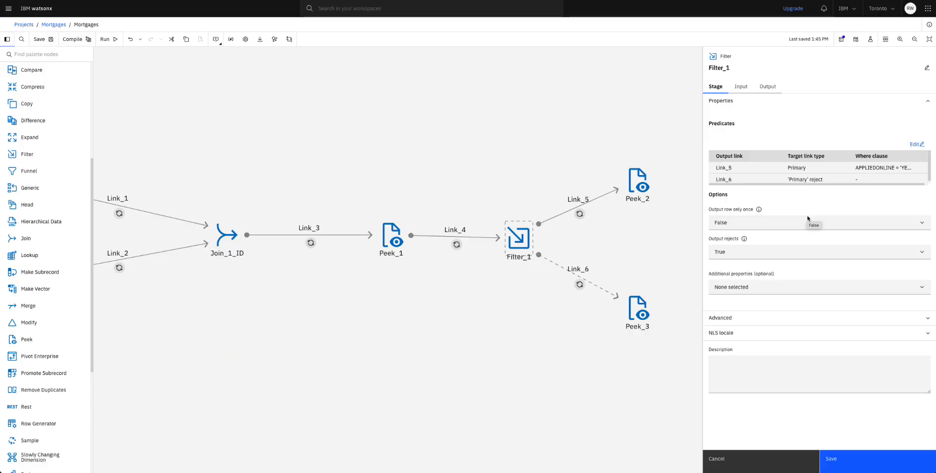
pyautogui.click(749, 460)
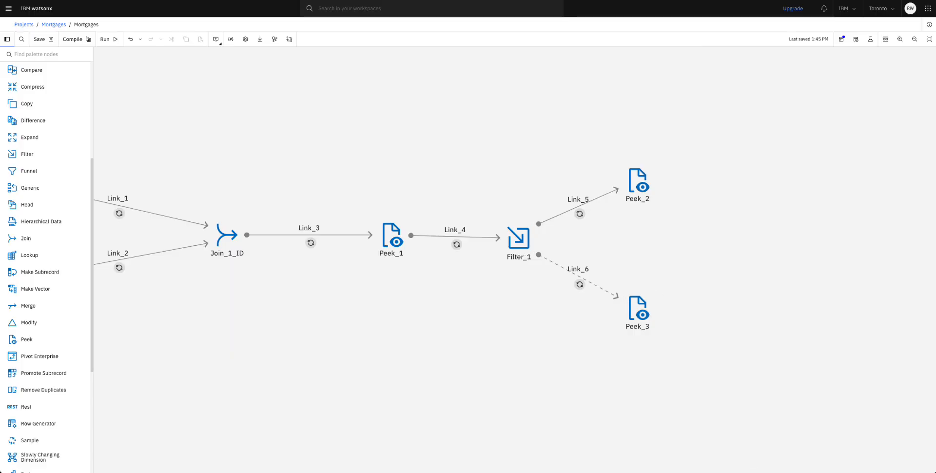
# Save the Mortgages flow, compile it and run it.
pyautogui.moveTo(267, 134); pyautogui.dragTo(467, 144)
pyautogui.click(40, 39)
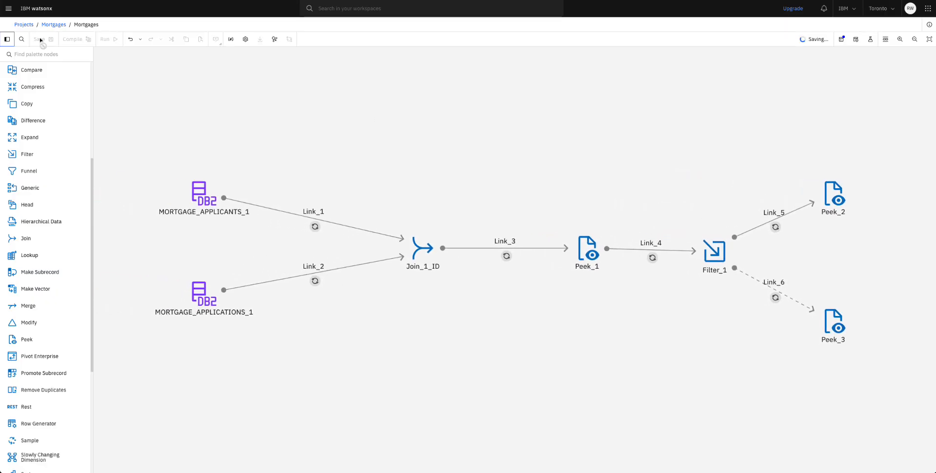
pyautogui.click(70, 40)
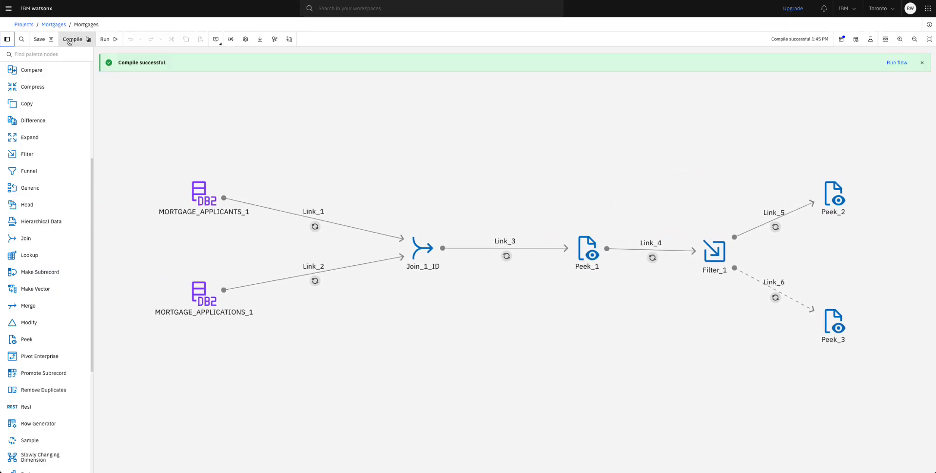
pyautogui.click(106, 40)
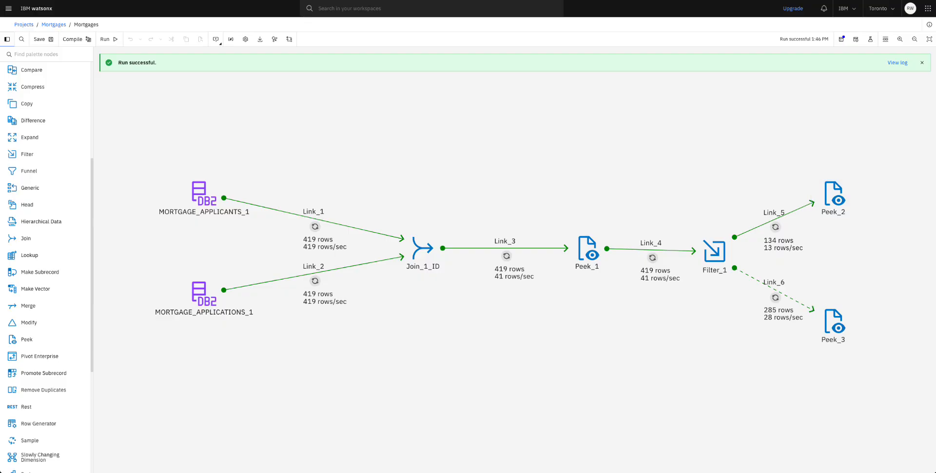
# Open the run log and examine the records output by the Peek stages.
pyautogui.click(897, 63)
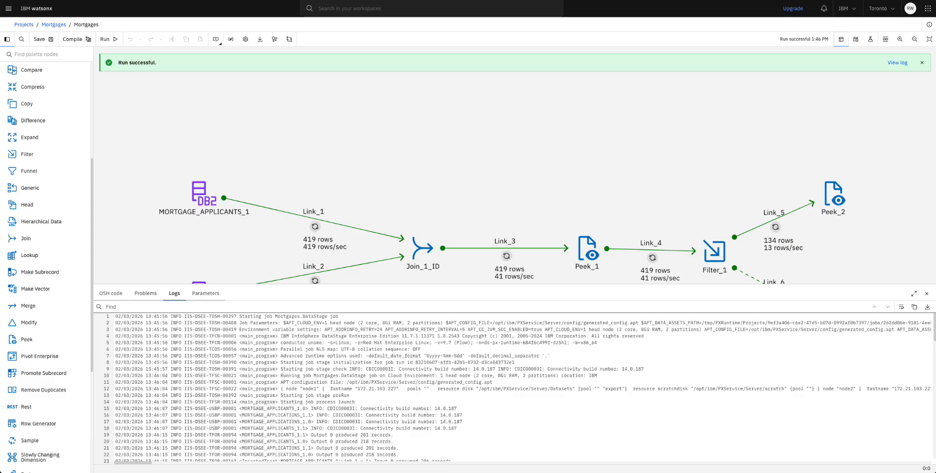
pyautogui.scroll(-3, 511, 387)
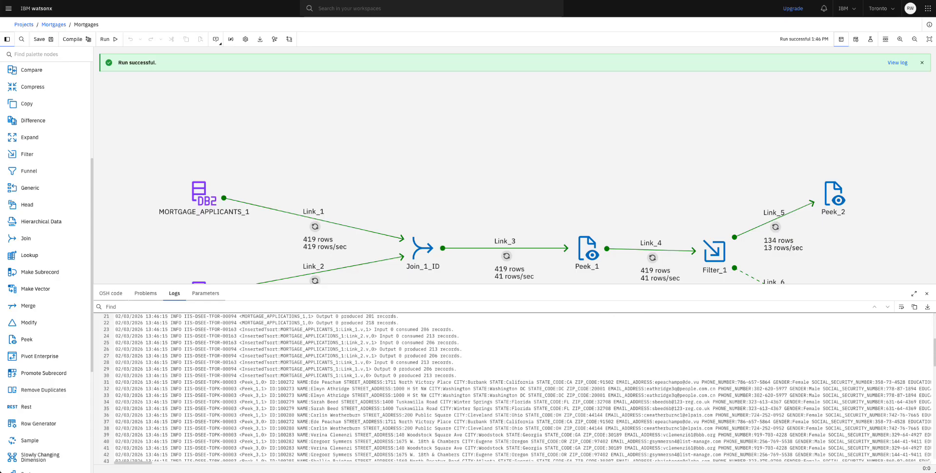